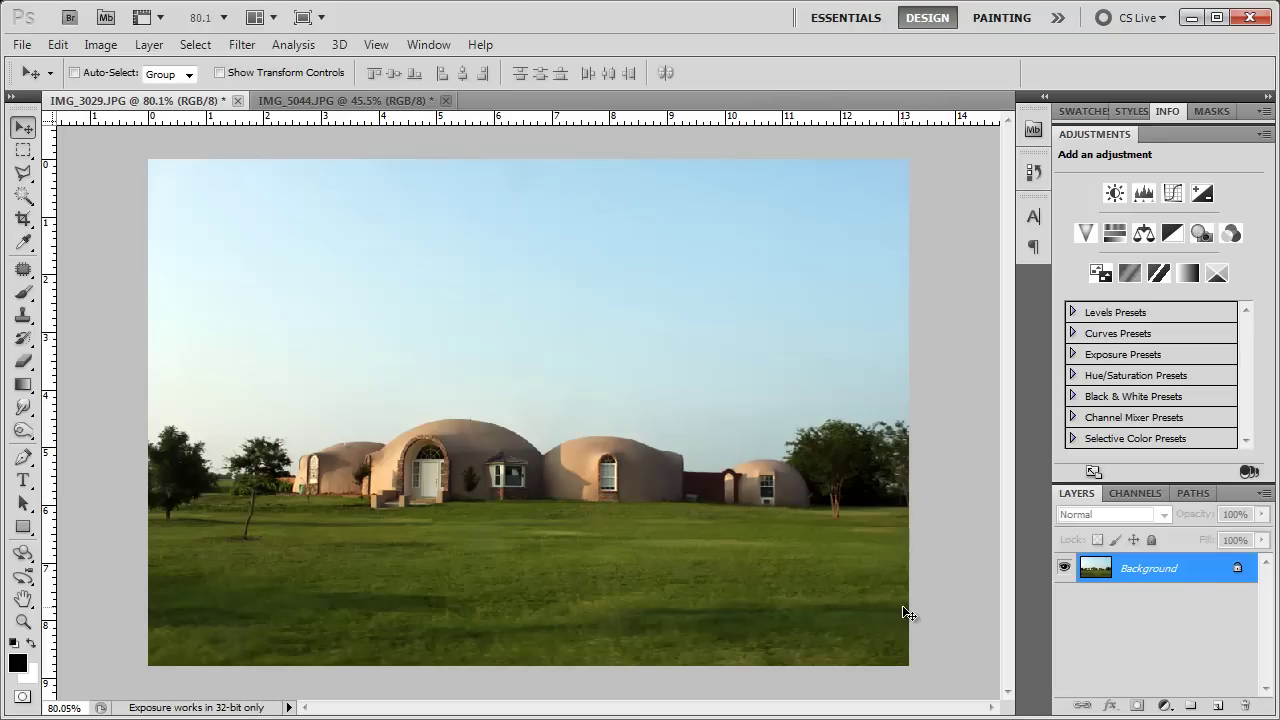
- Duplicate the dome-house Background layer and apply Spherize at 89% amount to the copy
left_click_drag(1196, 572, 1217, 706)
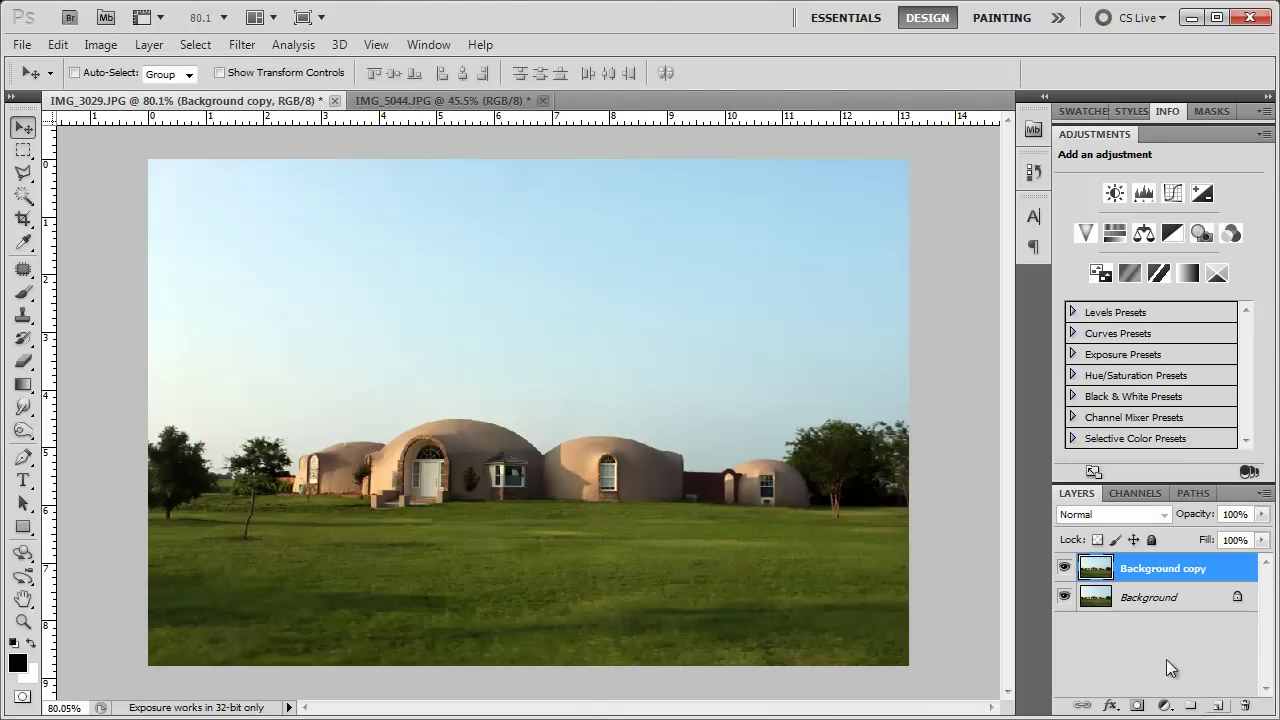
left_click(243, 44)
mouse_move(272, 266)
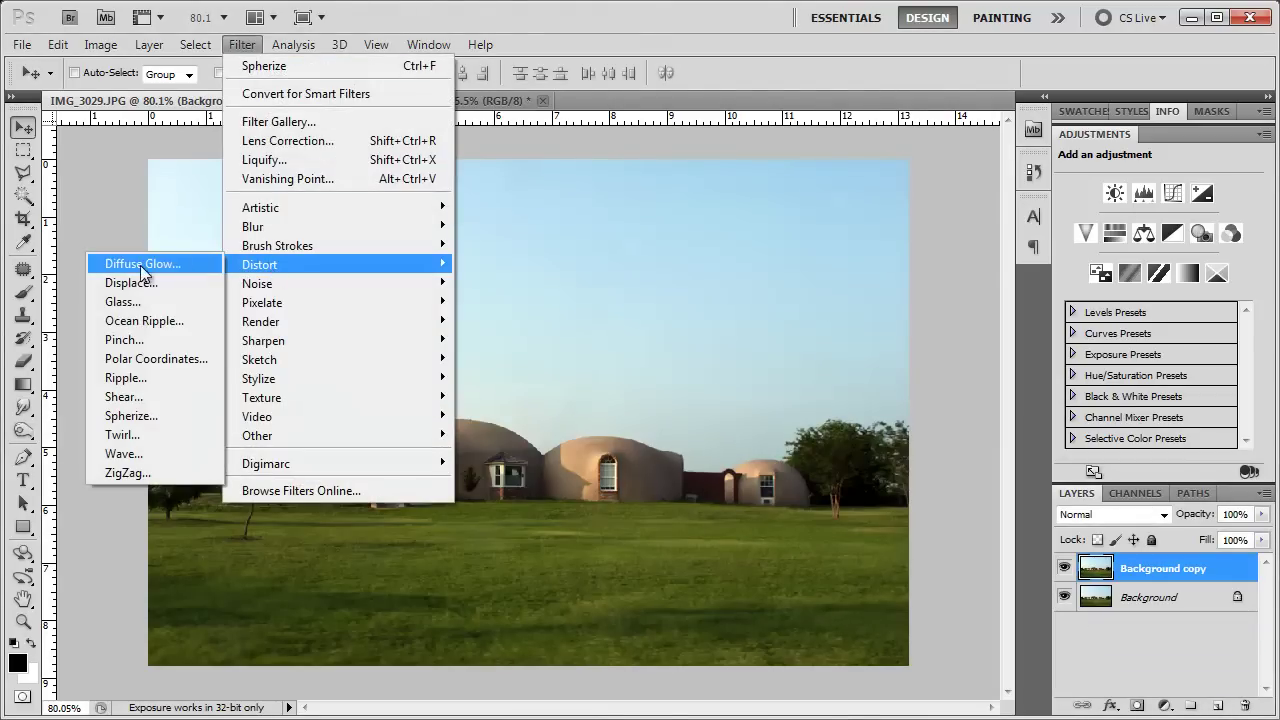
left_click(131, 415)
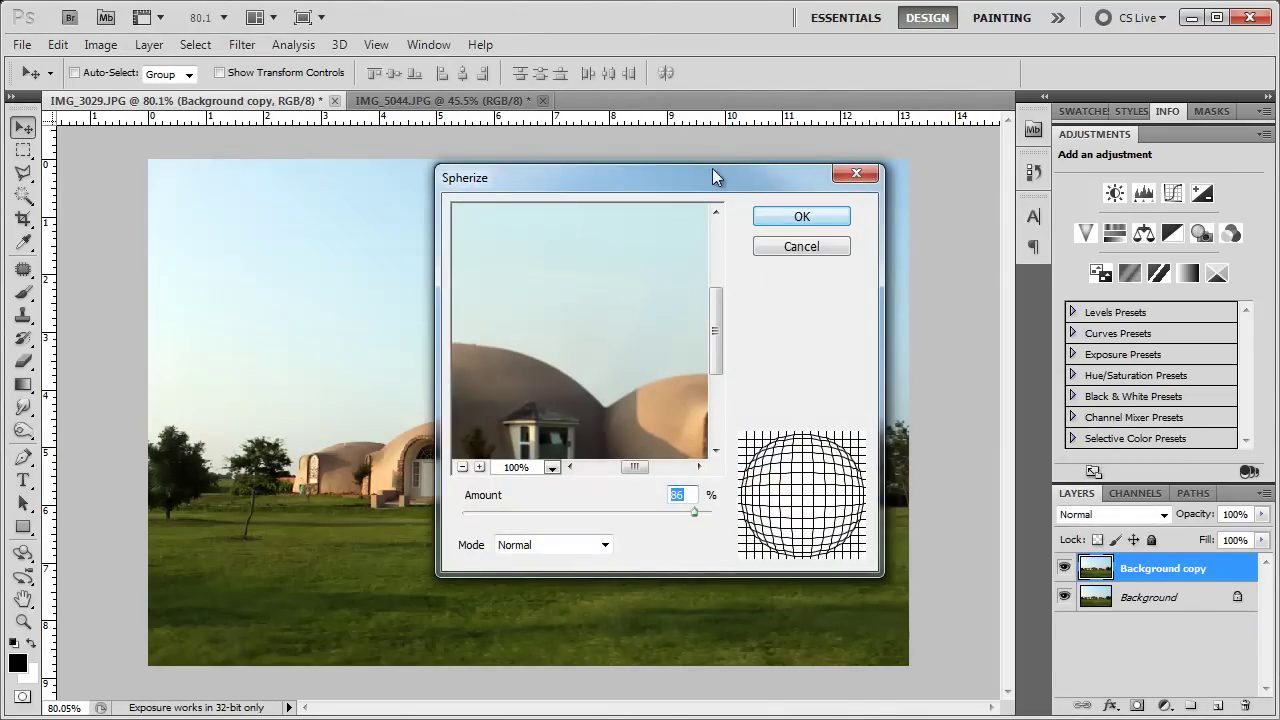
left_click_drag(712, 177, 761, 188)
left_click(600, 478)
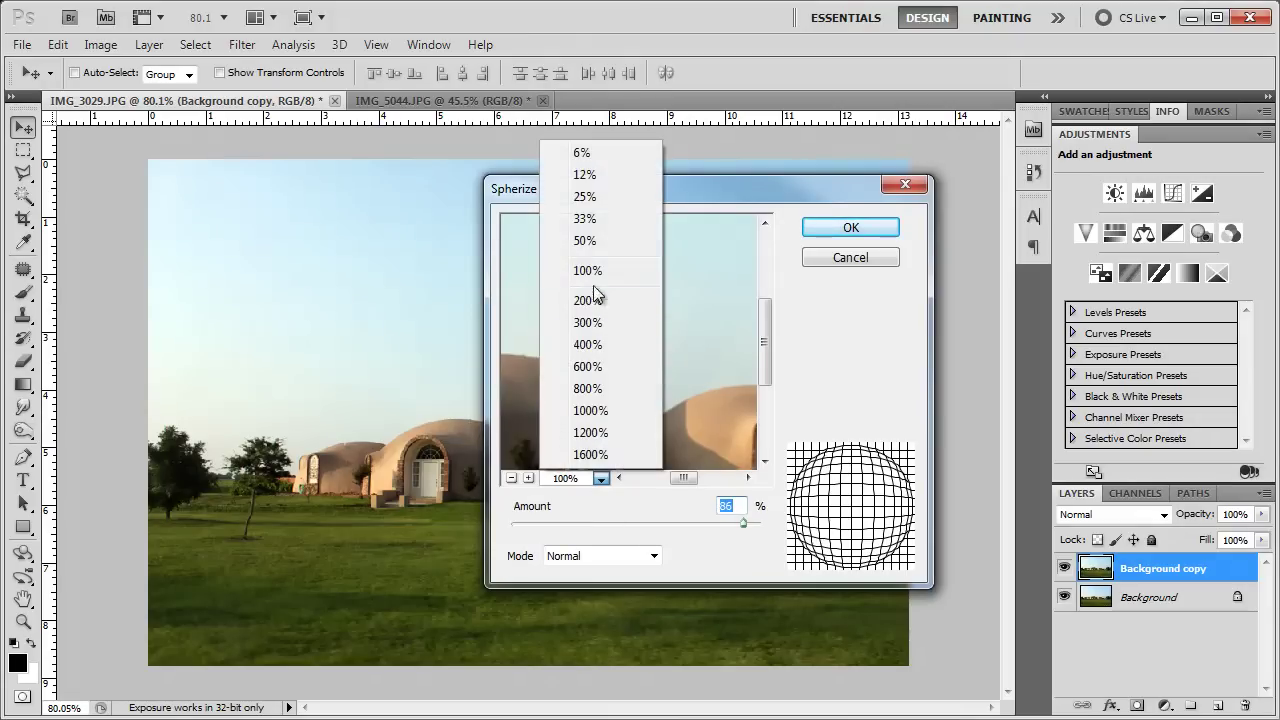
left_click(588, 196)
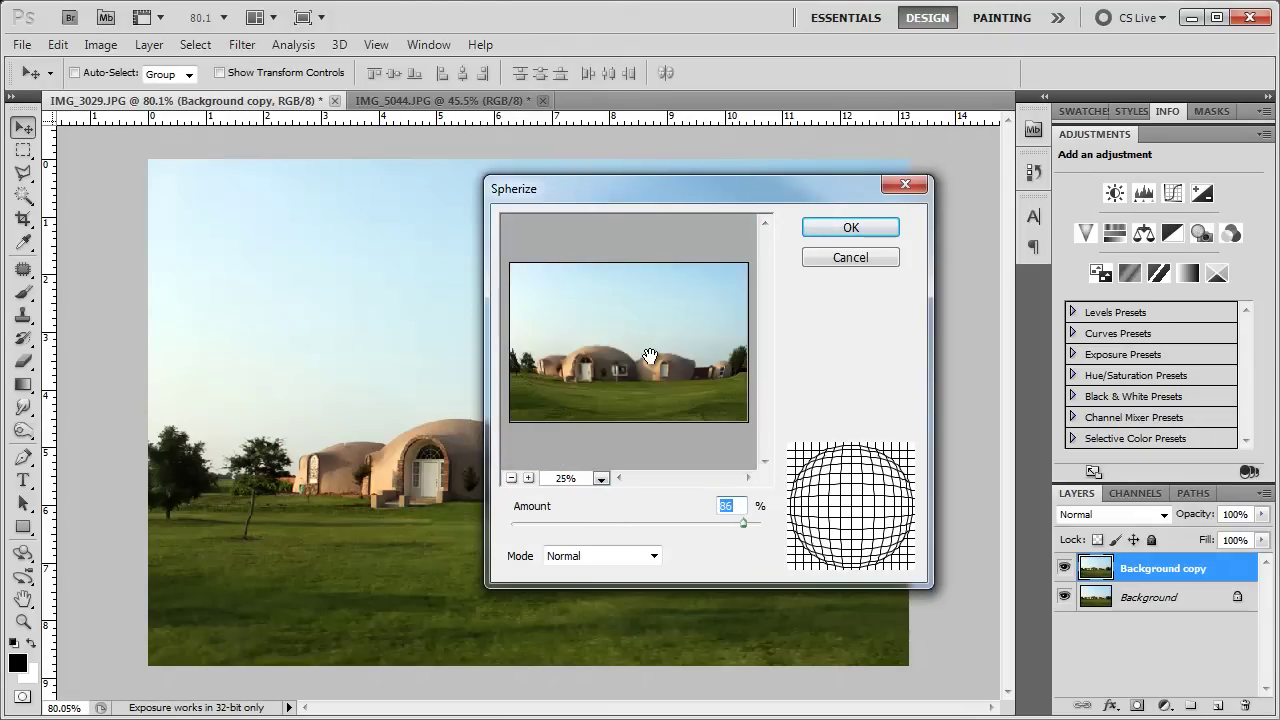
left_click_drag(630, 362, 632, 361)
left_click_drag(743, 523, 747, 526)
left_click(810, 224)
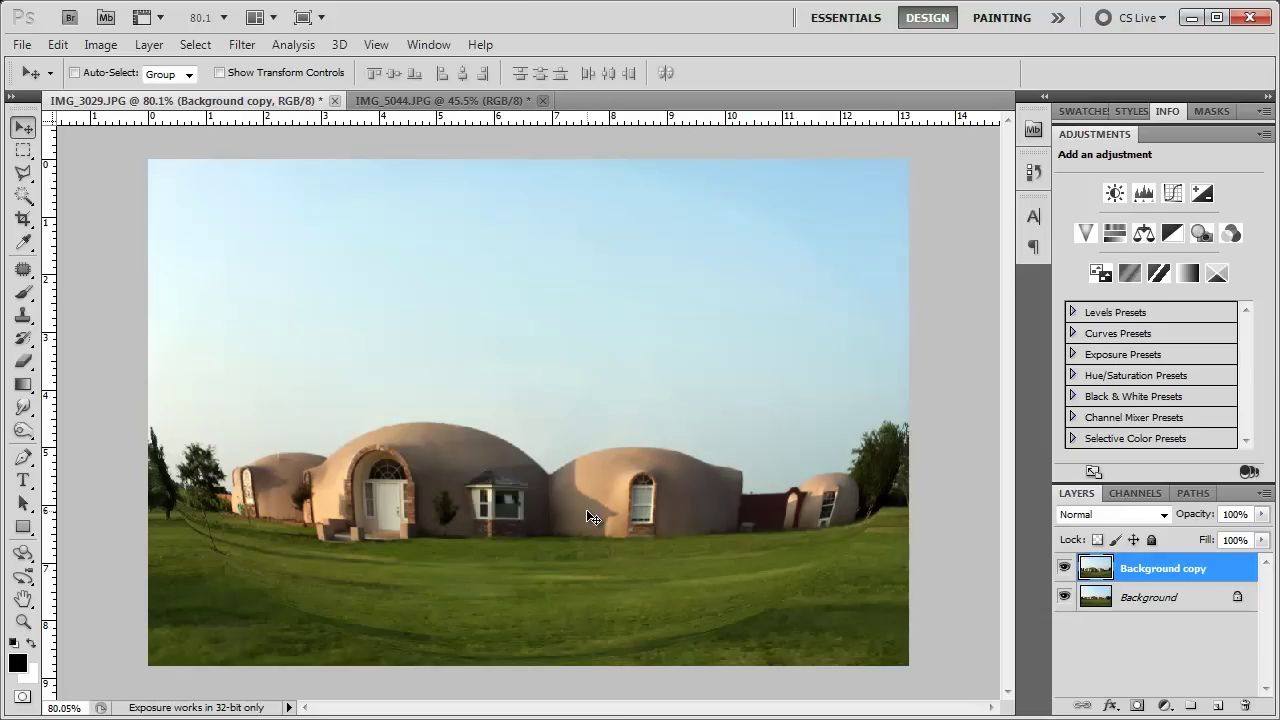
scroll(497, 490, "up", 3)
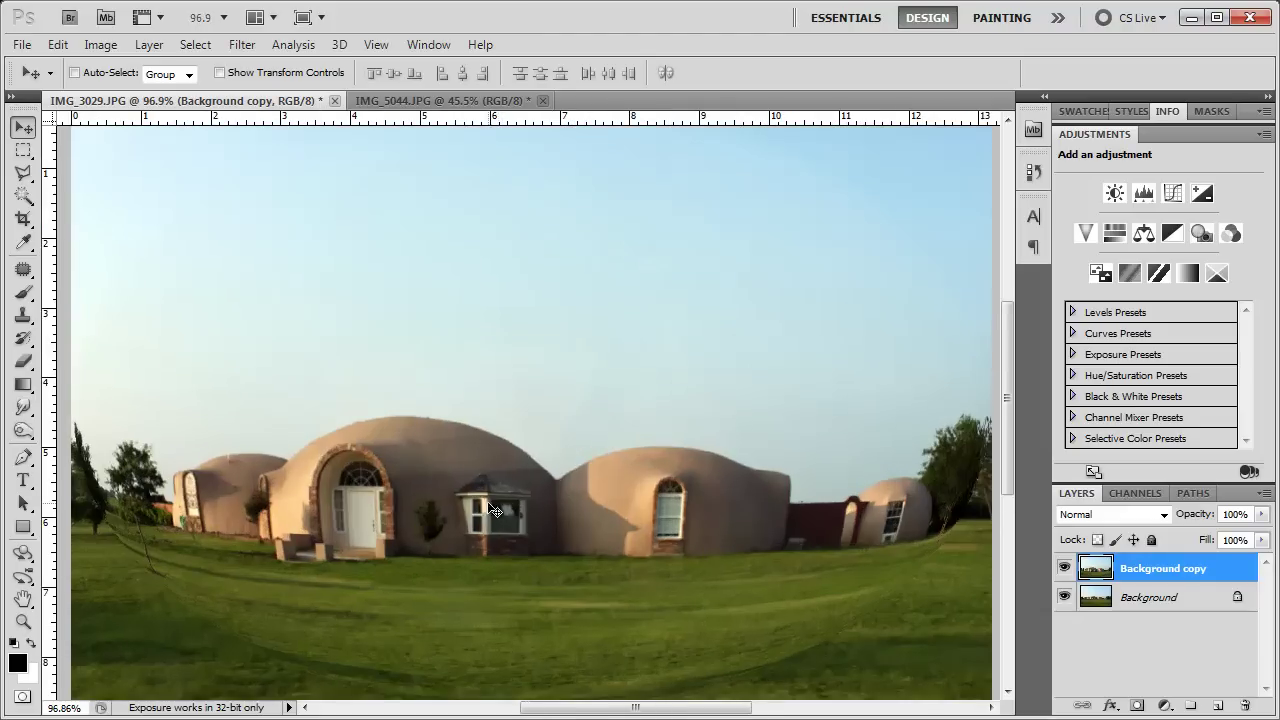
scroll(479, 434, "down", 3)
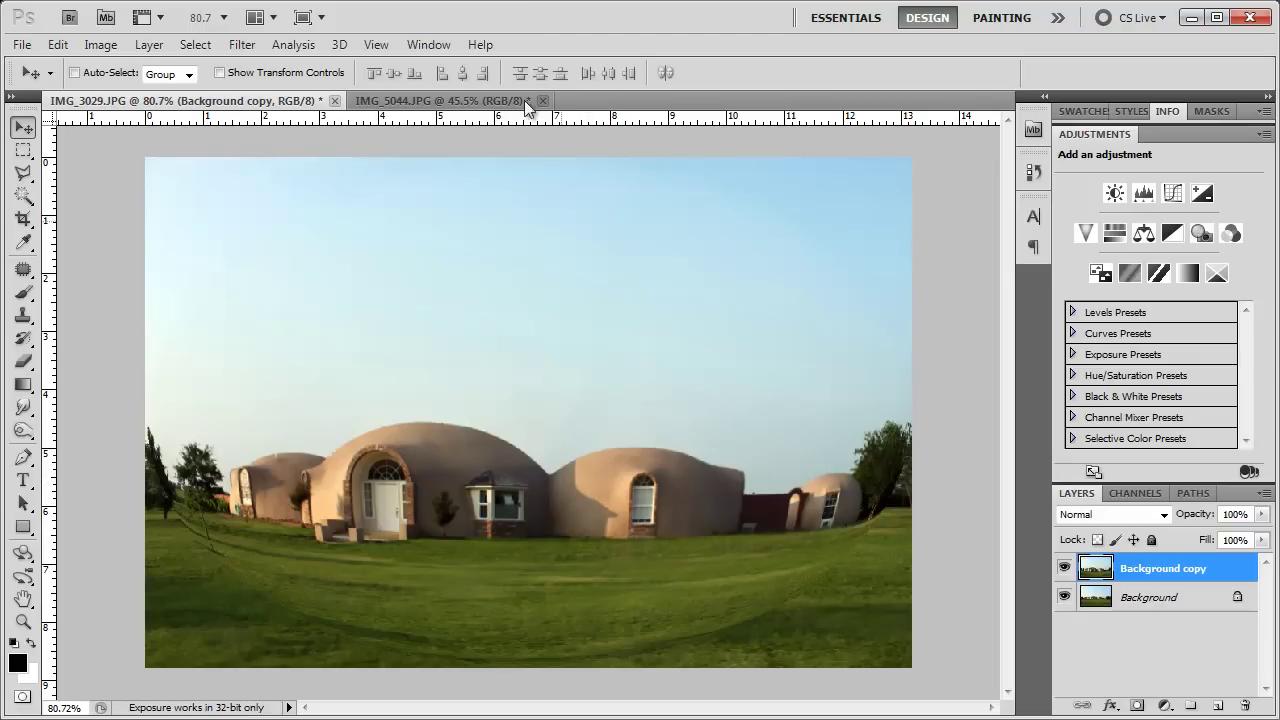
- Switch to IMG_5044.JPG, duplicate its Background layer and start a Warp transform on the copy
left_click(460, 103)
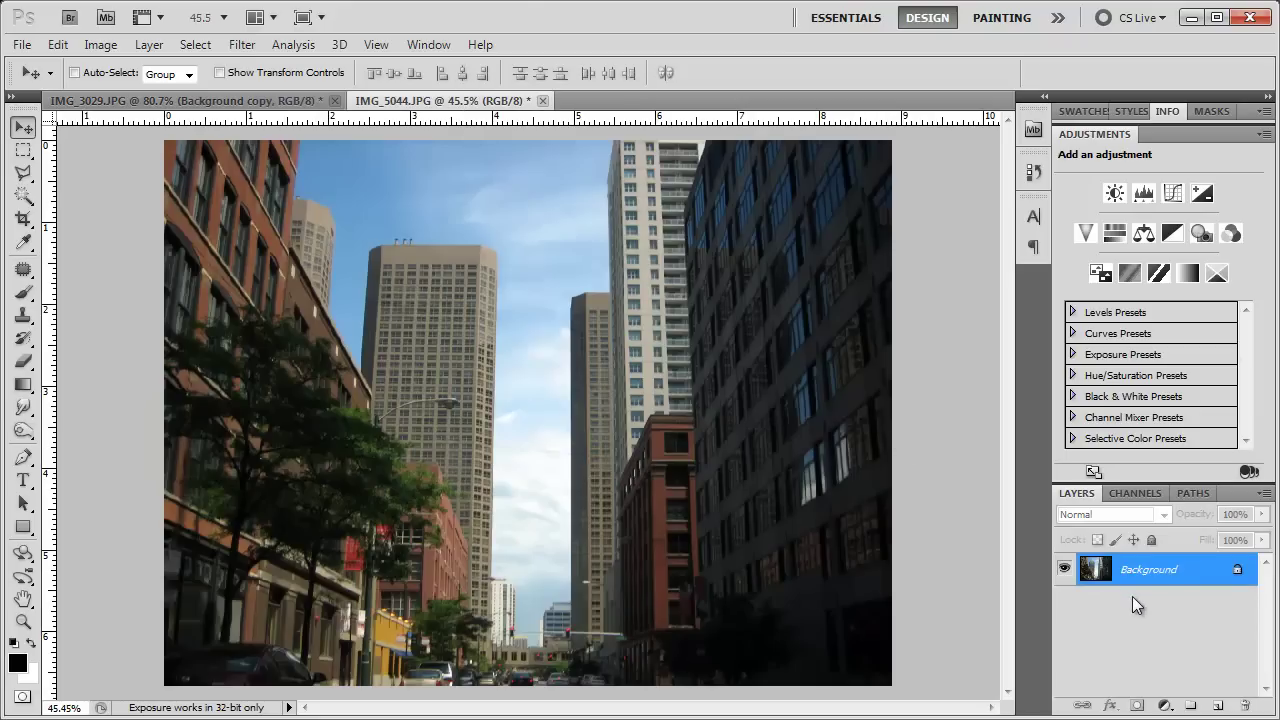
left_click_drag(1132, 596, 1222, 708)
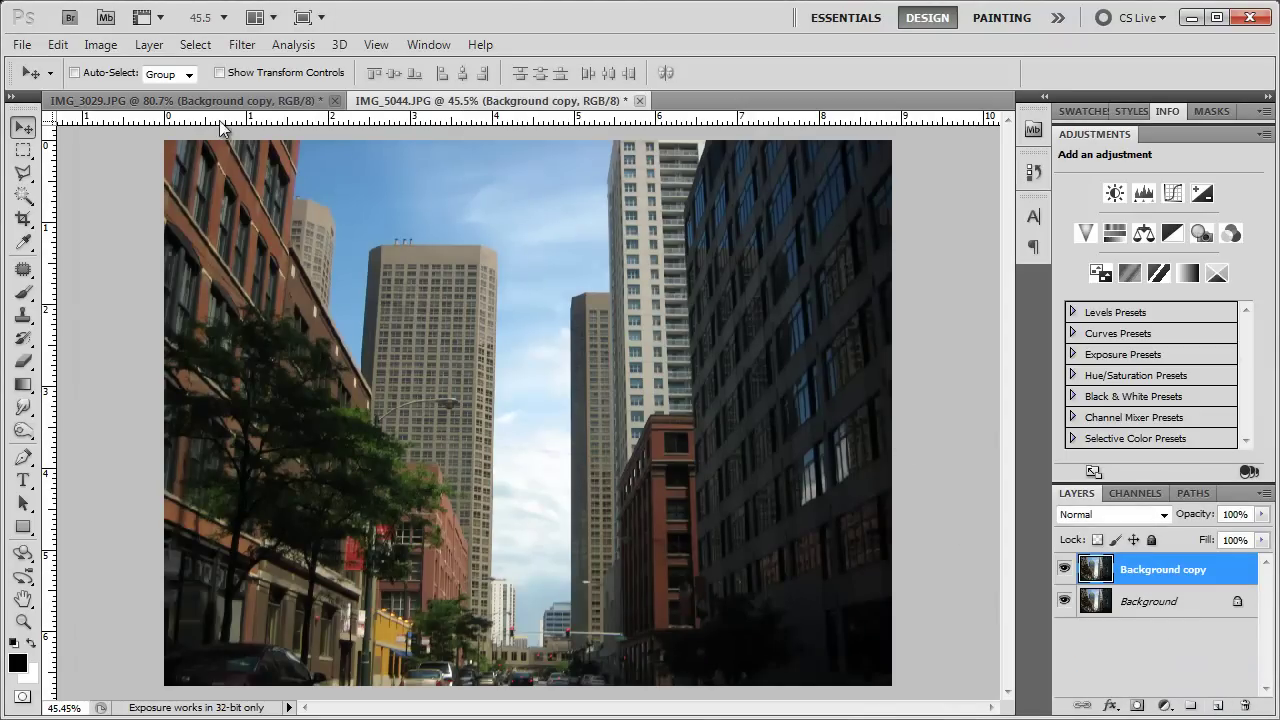
left_click(58, 44)
mouse_move(203, 399)
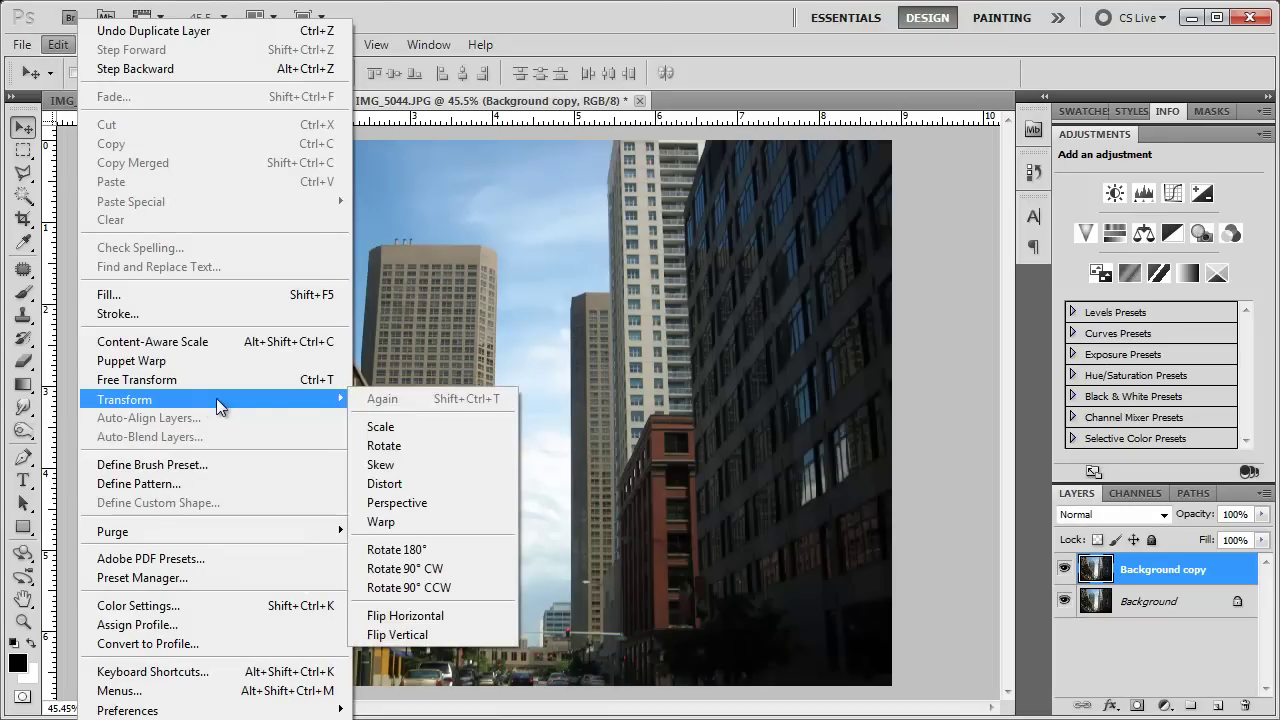
left_click(399, 523)
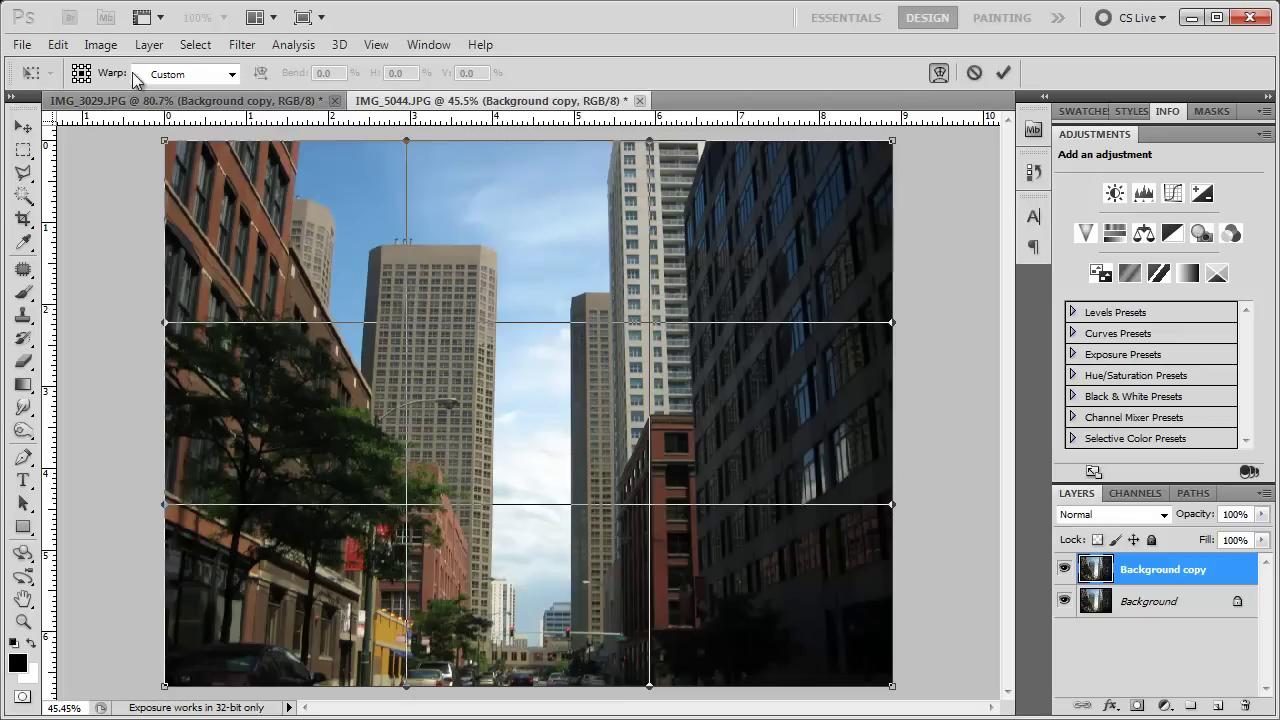
- Apply a Fisheye warp style, trying bend 100 before settling on 50%, and commit it
left_click(232, 75)
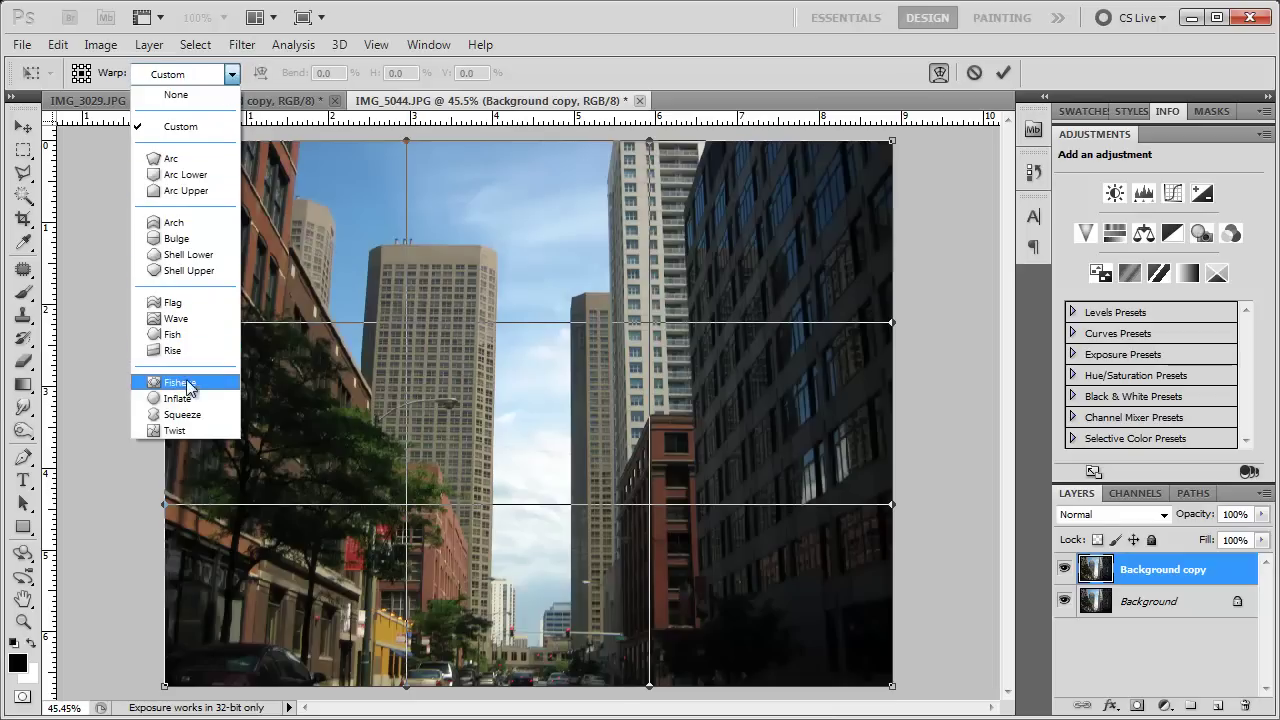
left_click(180, 383)
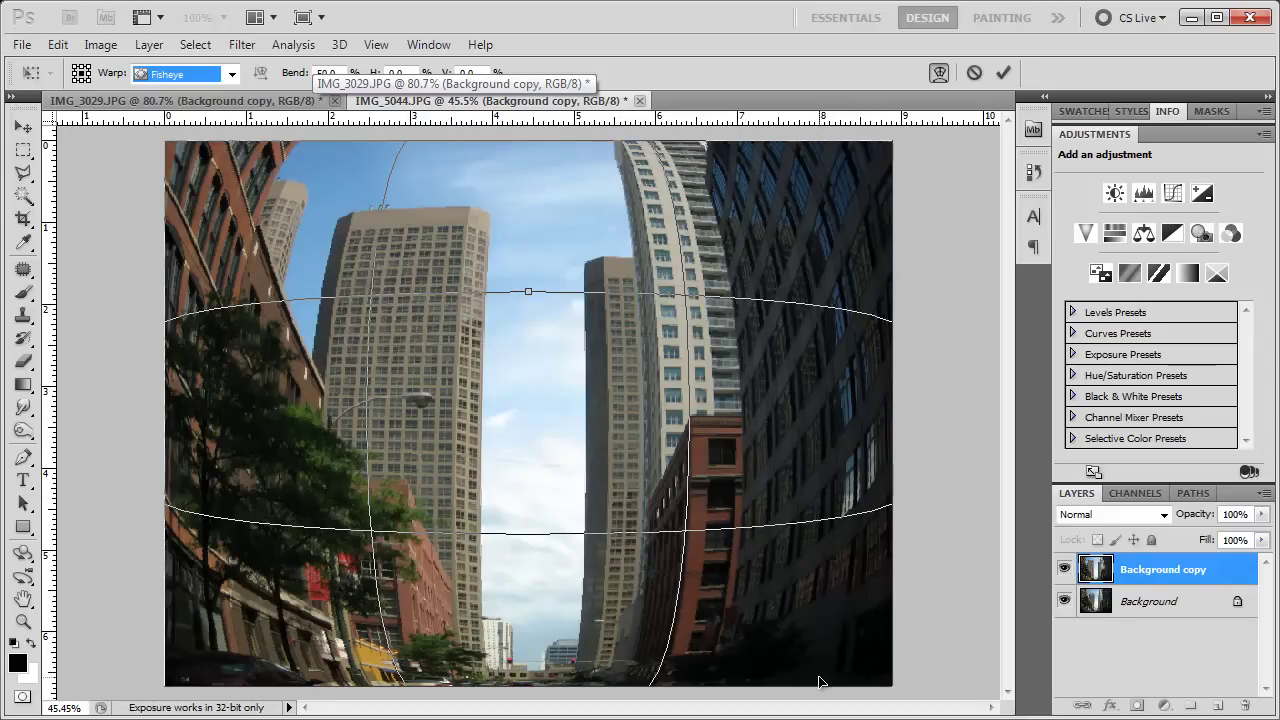
left_click(330, 73)
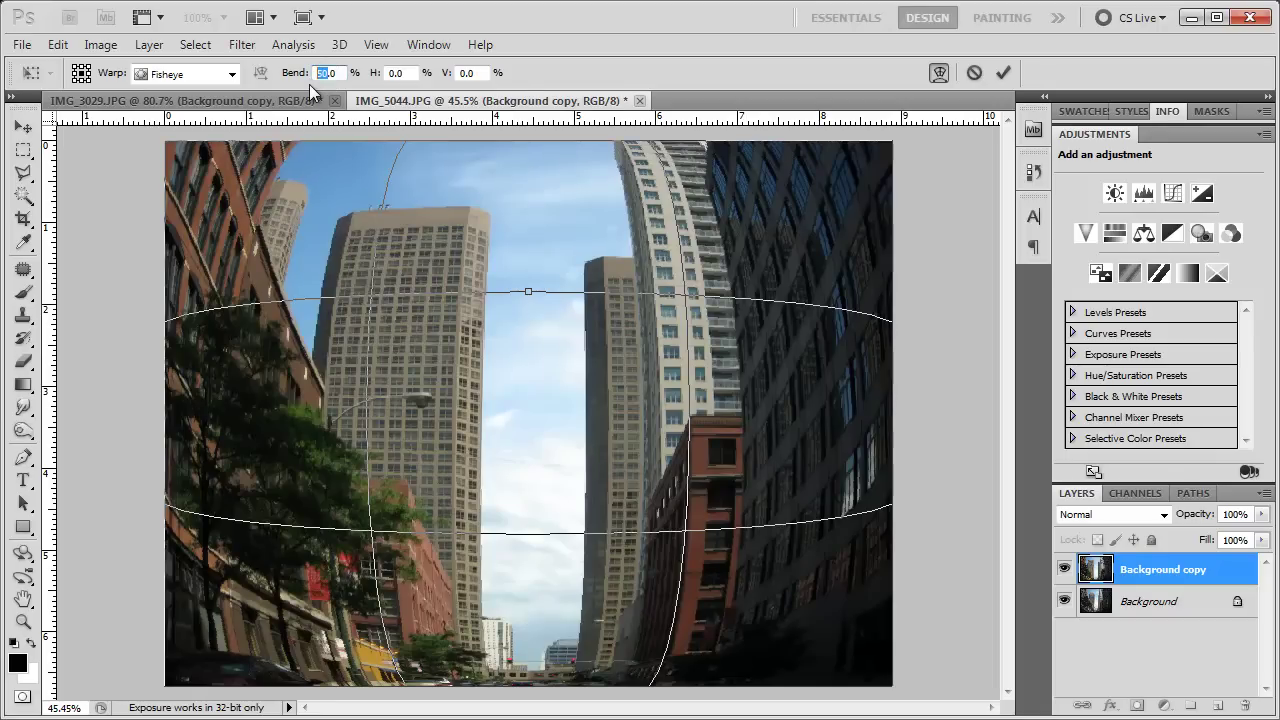
type("100")
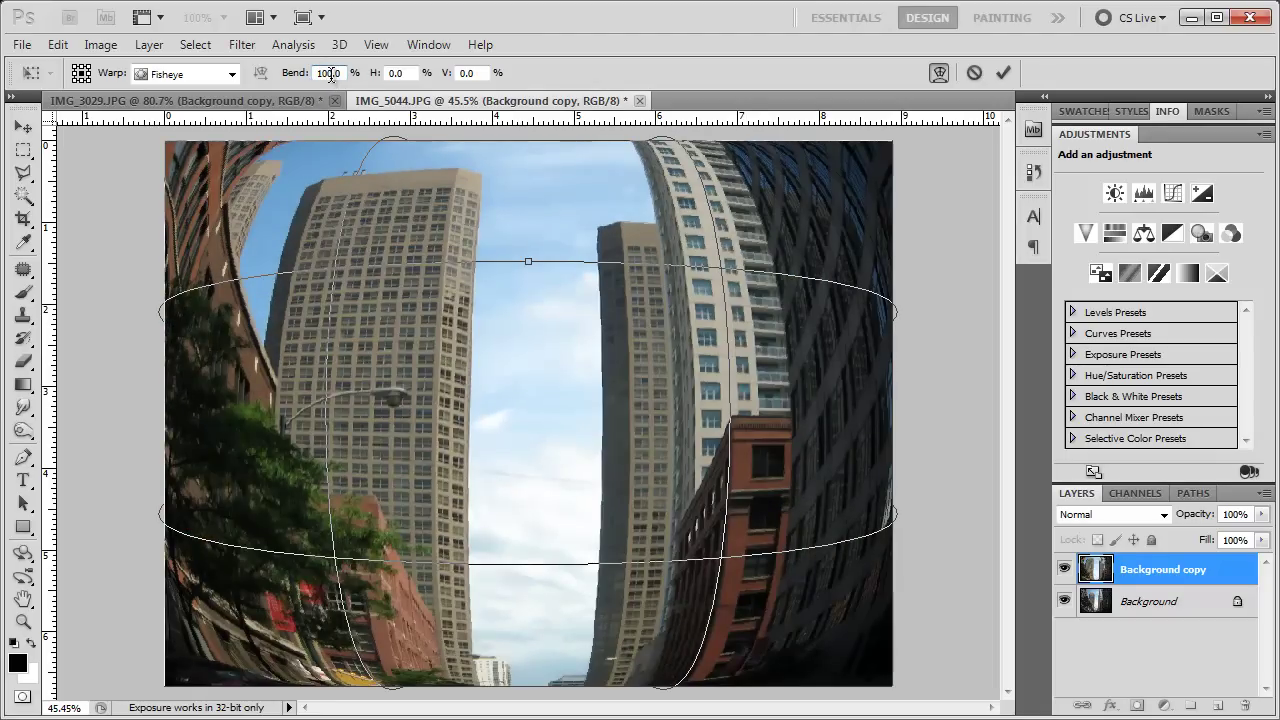
left_click(316, 73)
left_click_drag(297, 80, 247, 80)
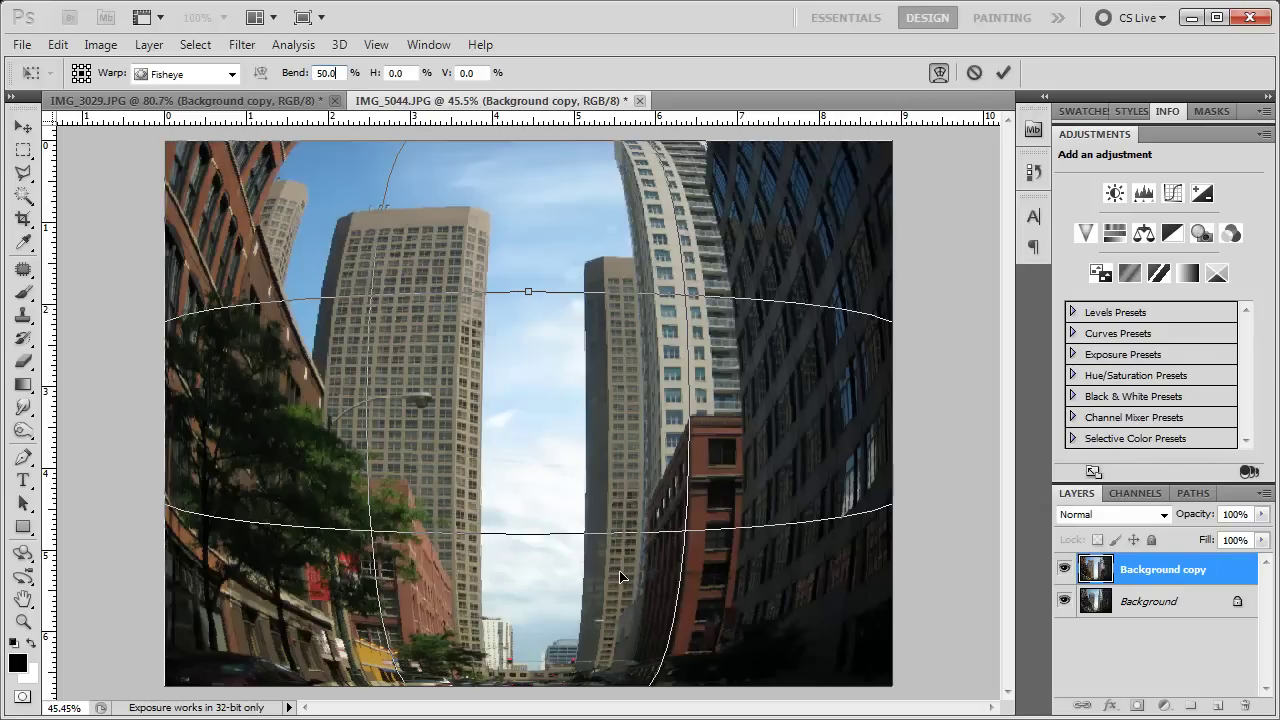
left_click(1004, 75)
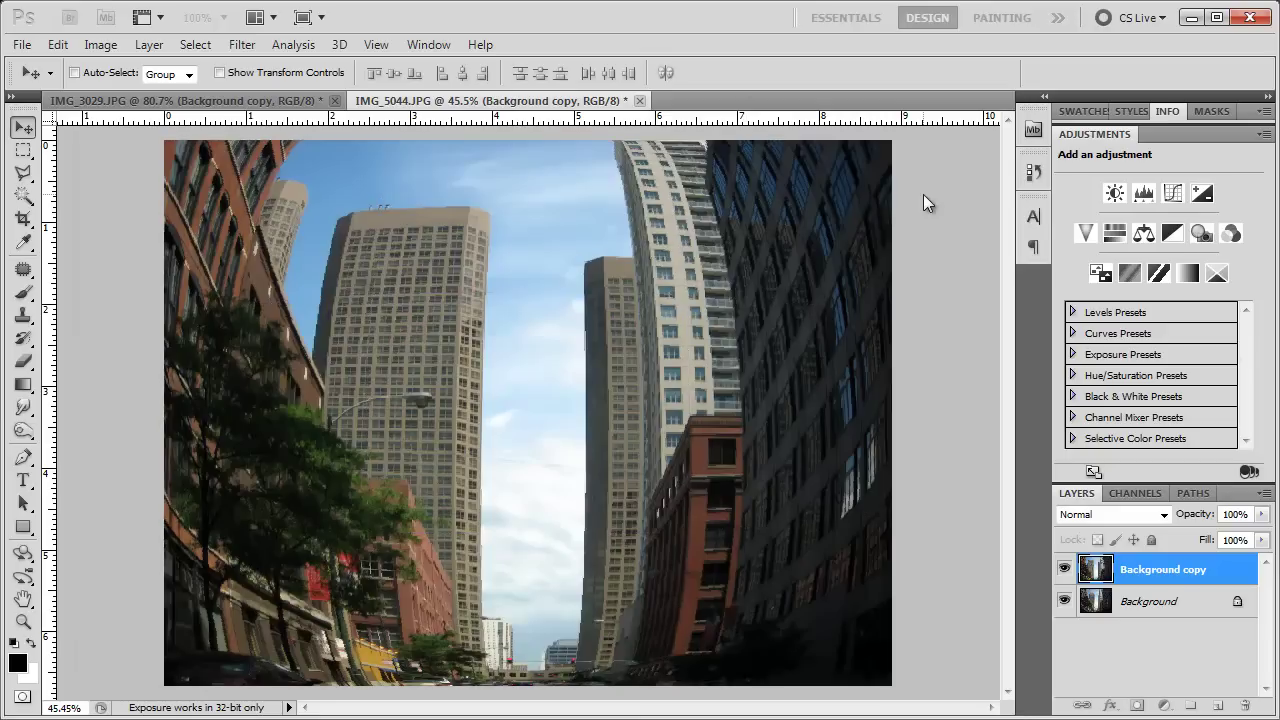
left_click(1064, 570)
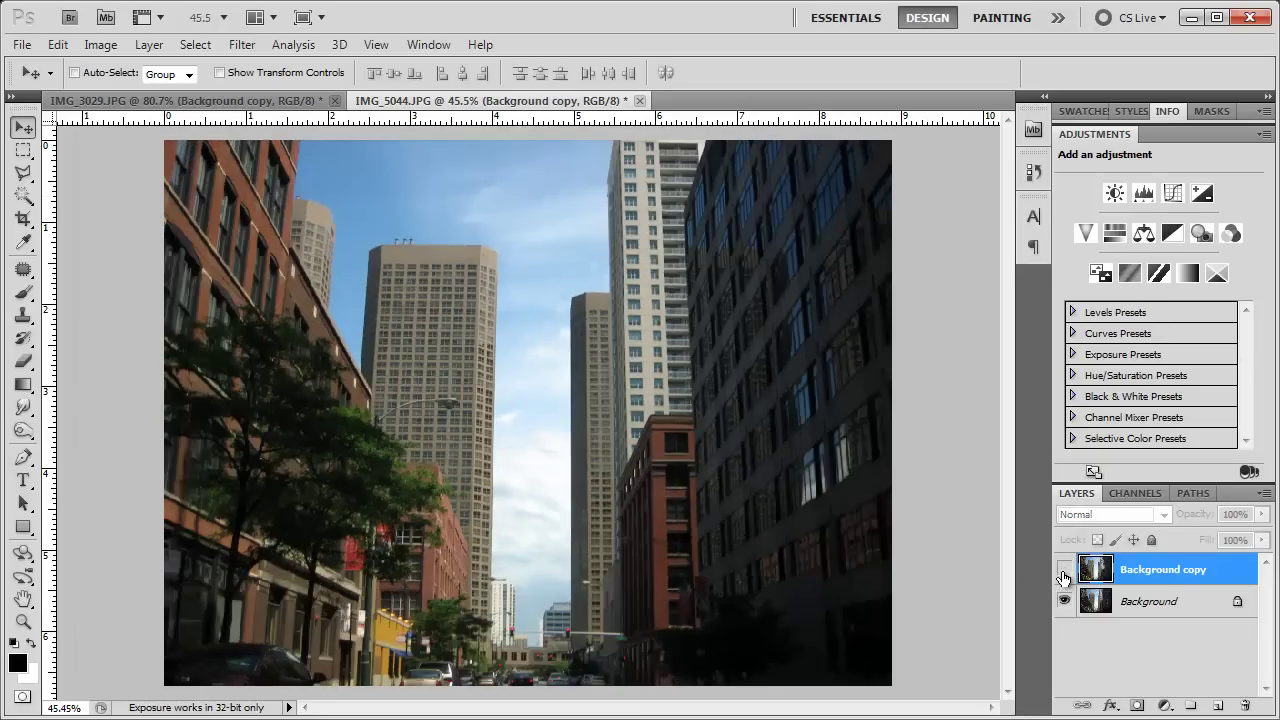
left_click(1064, 572)
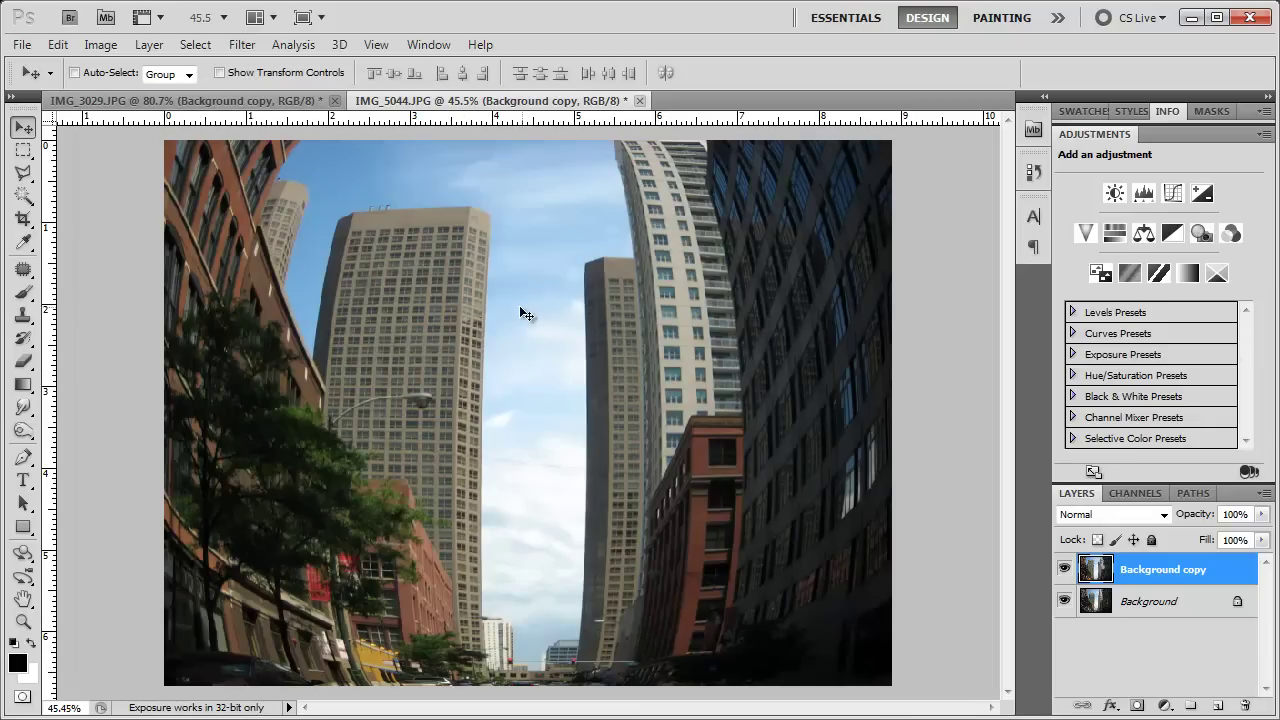
- Resize the street photo to 1000 pixels wide with constrained proportions, giving 1000 × 750
left_click(100, 44)
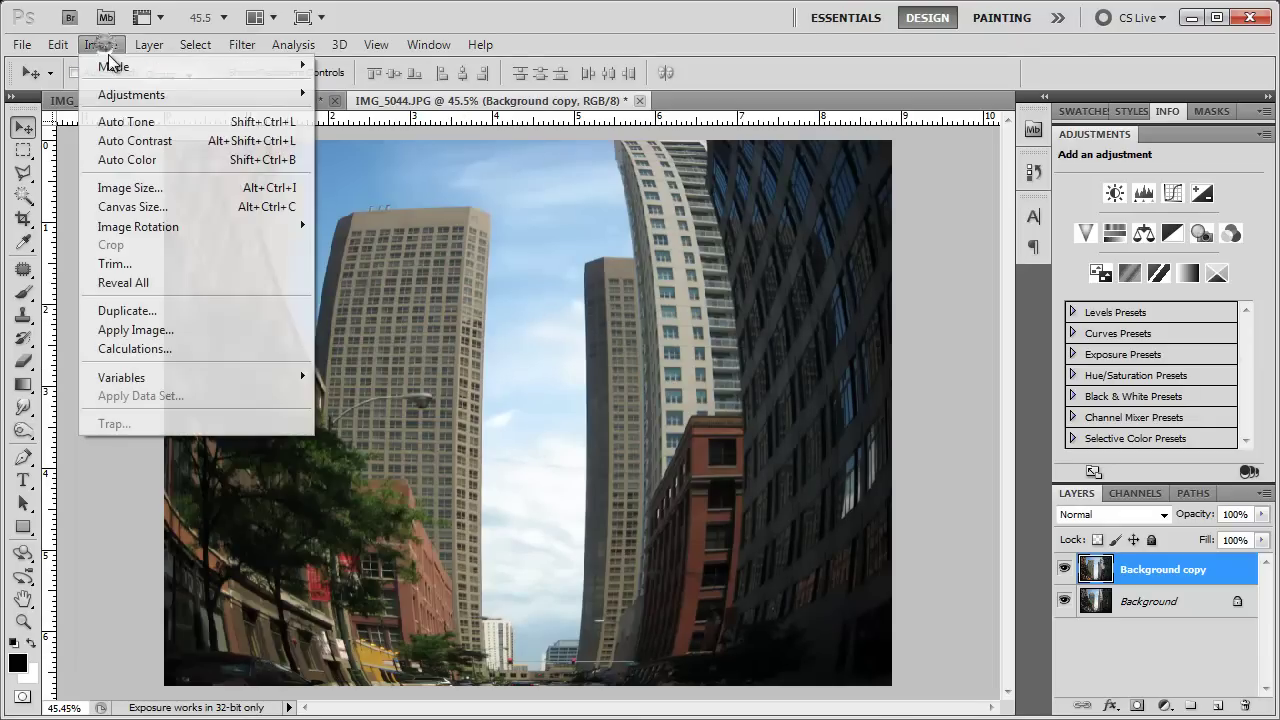
left_click(132, 187)
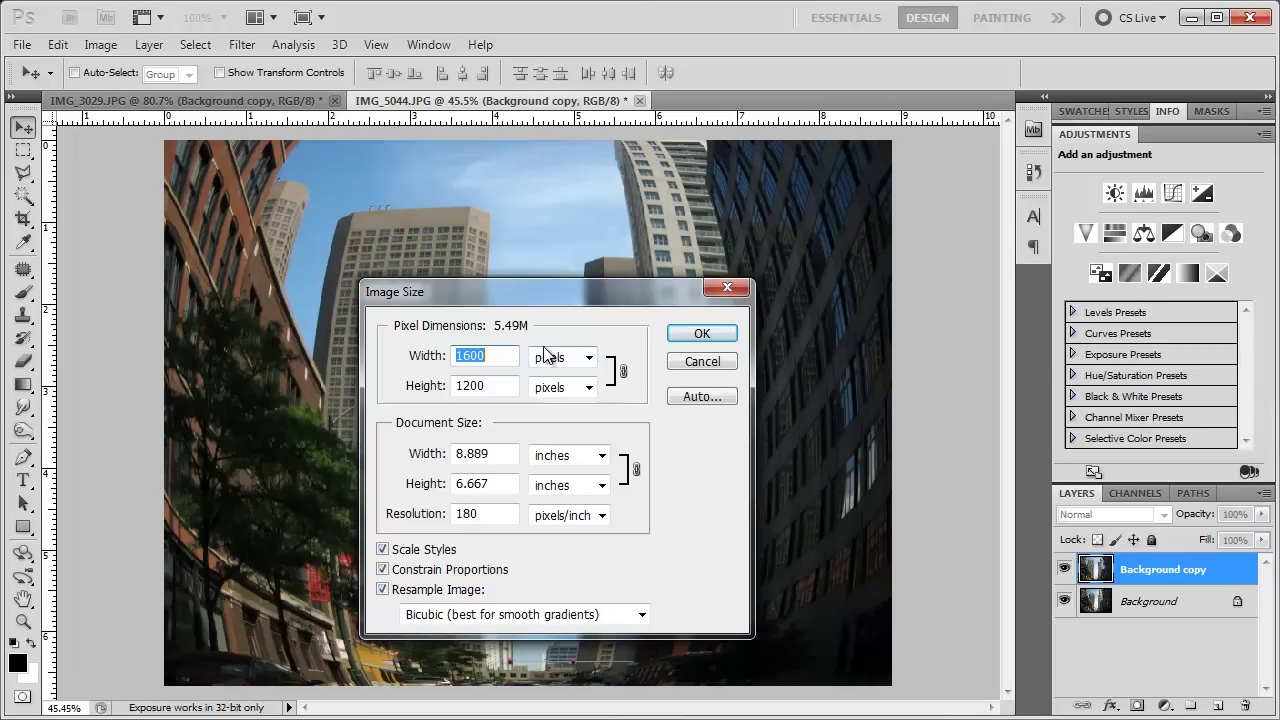
type("1000")
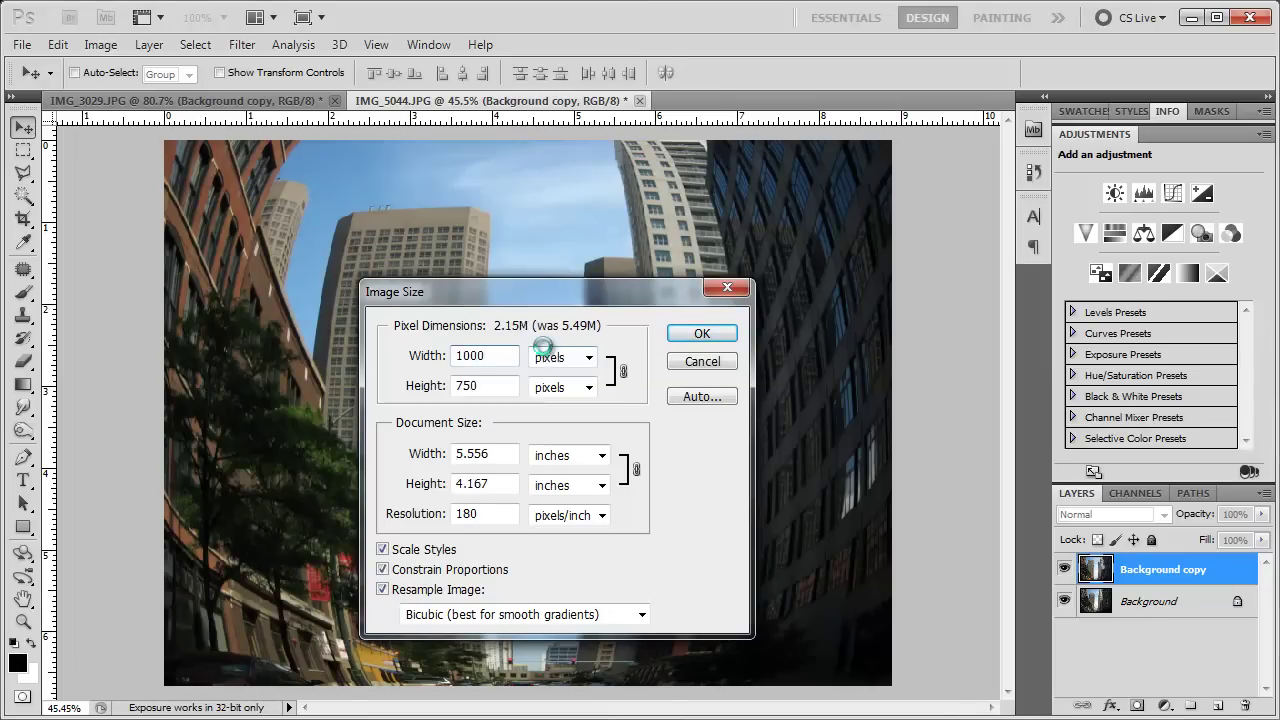
key("Return")
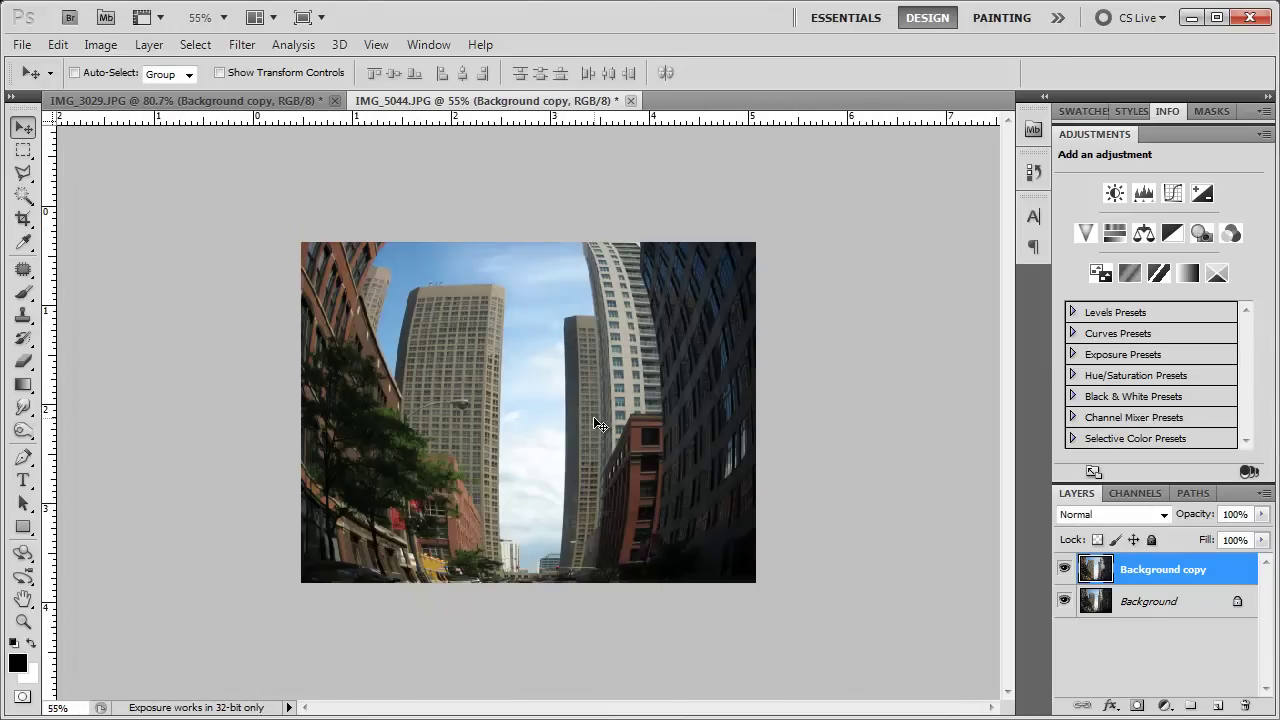
scroll(593, 416, "up", 2)
scroll(593, 418, "up", 1)
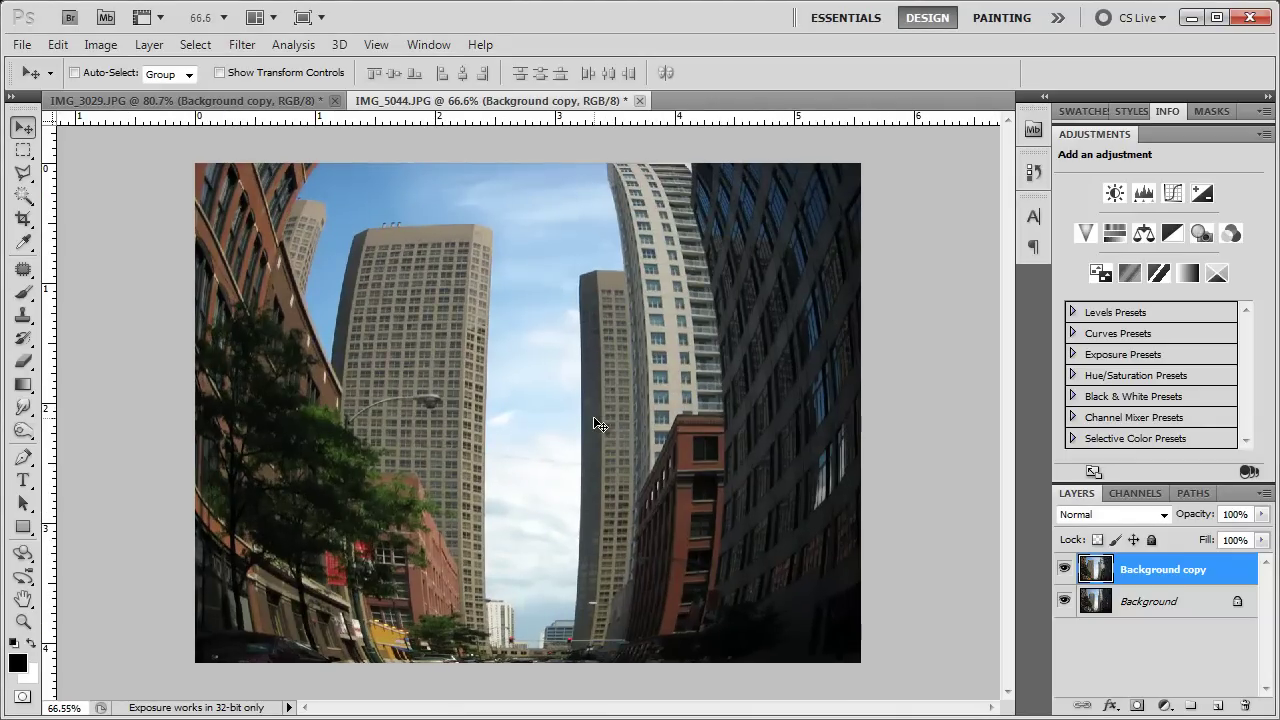
scroll(594, 424, "up", 1)
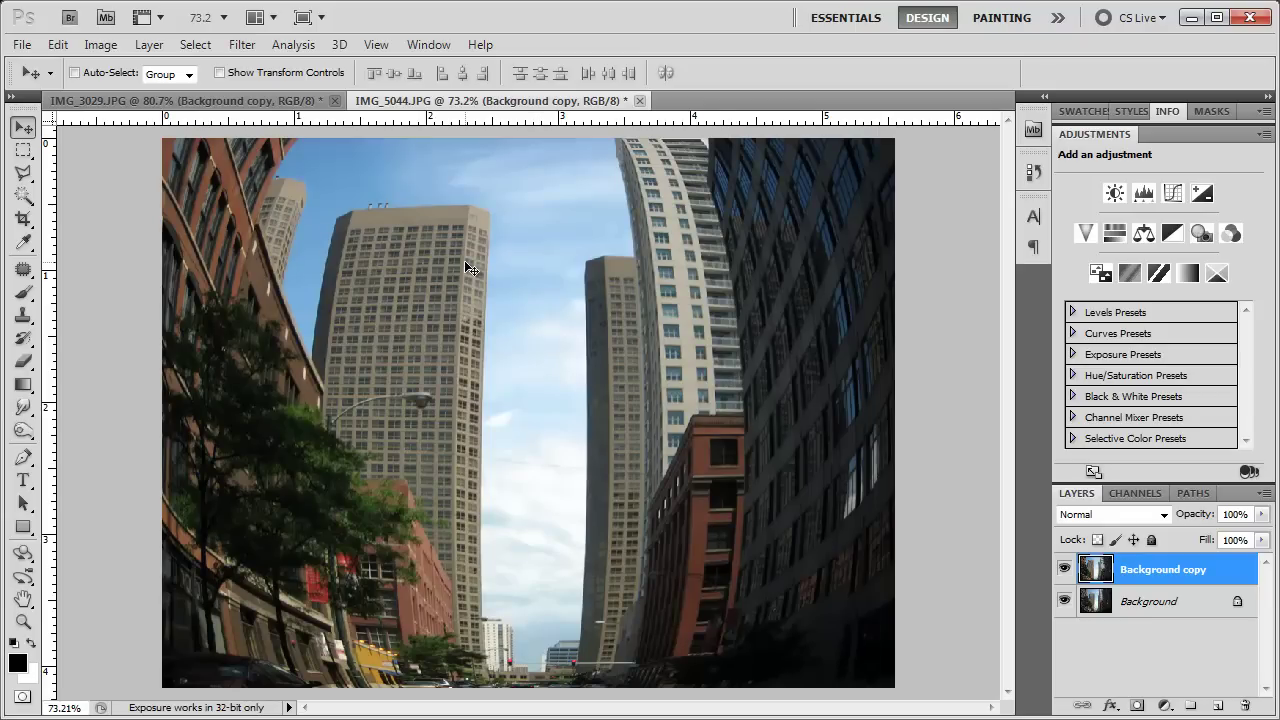
left_click(261, 95)
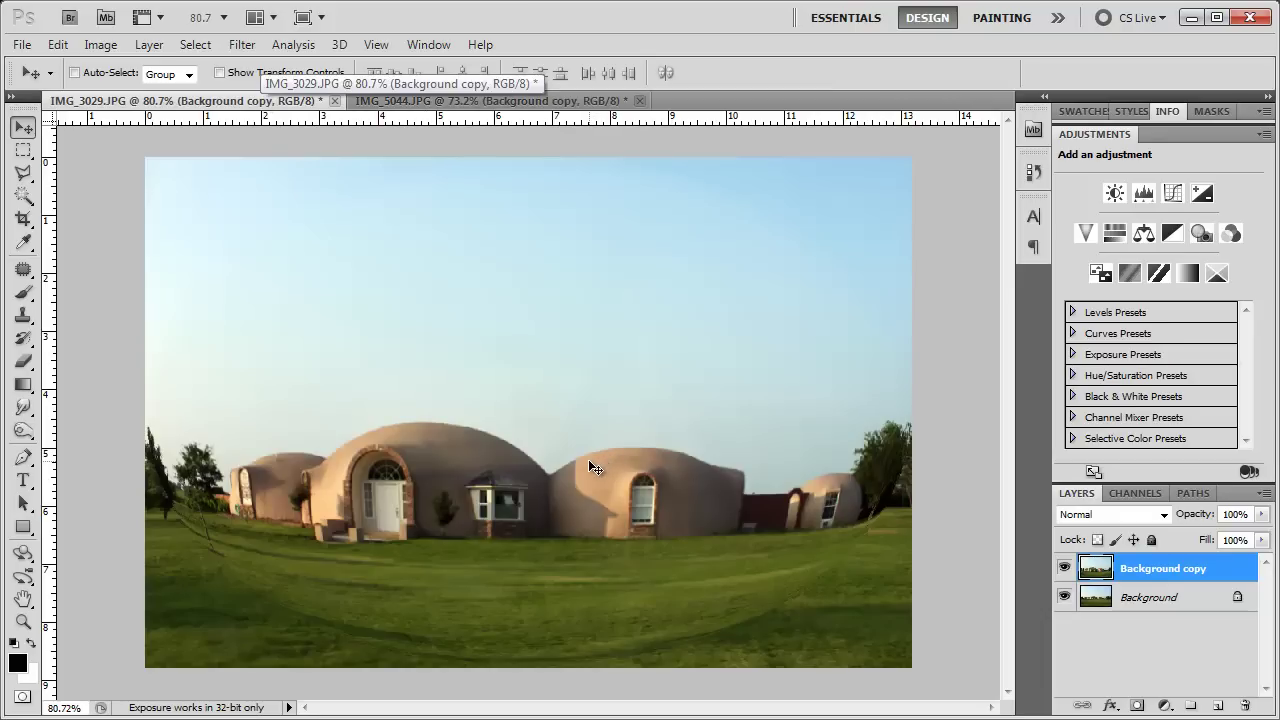
left_click(490, 100)
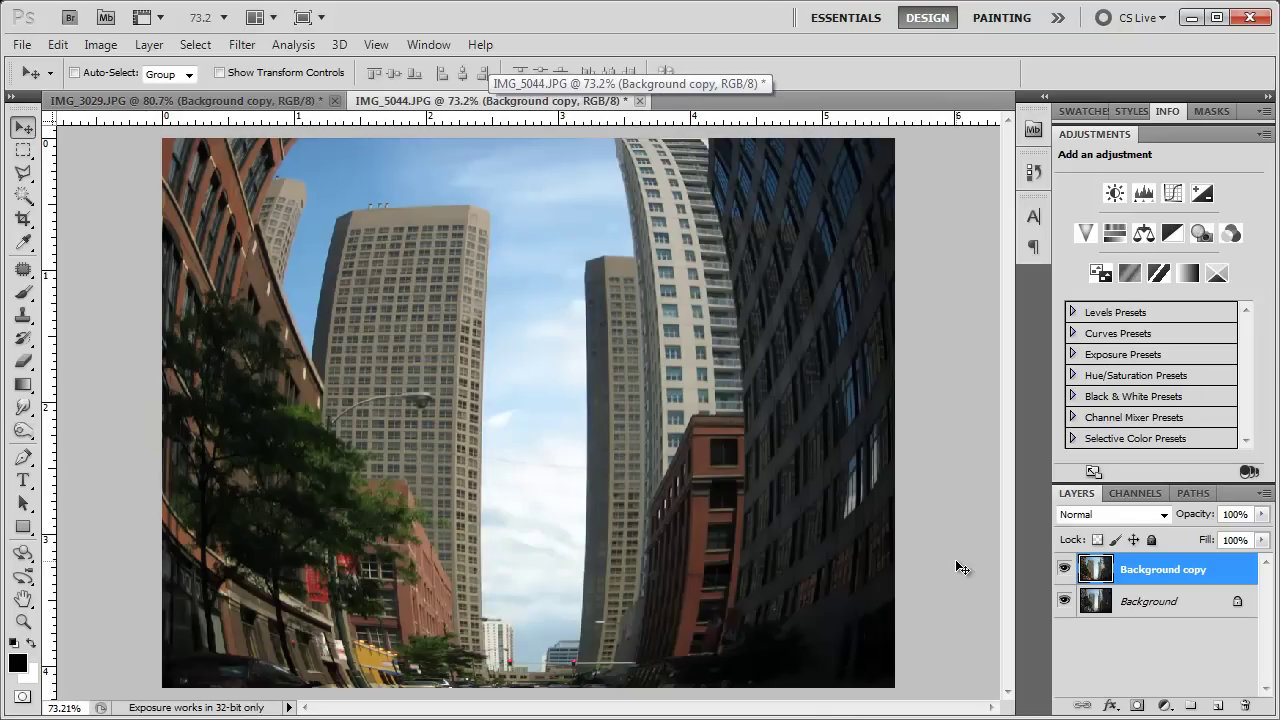